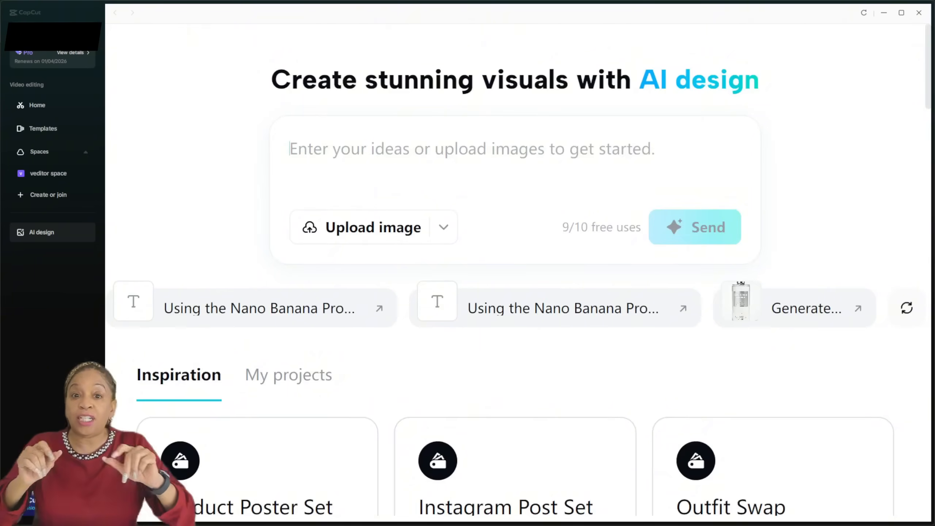
Send the AI design prompt 'Happy bottle of BBQ' to generate a BBQ bottle image.
{"action": "type", "text": "Happy bottle of BBQ sauce"}
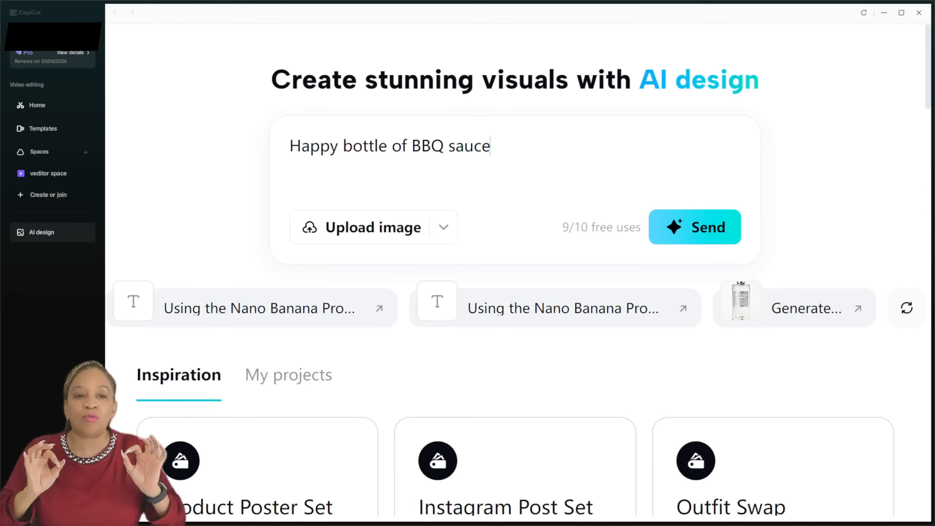
{"action": "key", "text": "Return"}
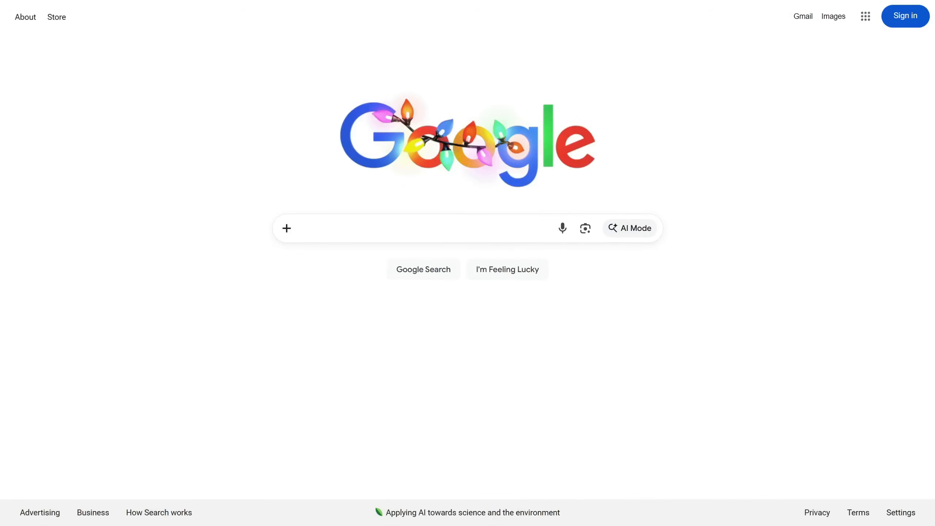
Search Google for capcut, open the official CapCut website and launch its online version.
{"action": "left_click", "coordinate": [406, 228]}
{"action": "type", "text": "c"}
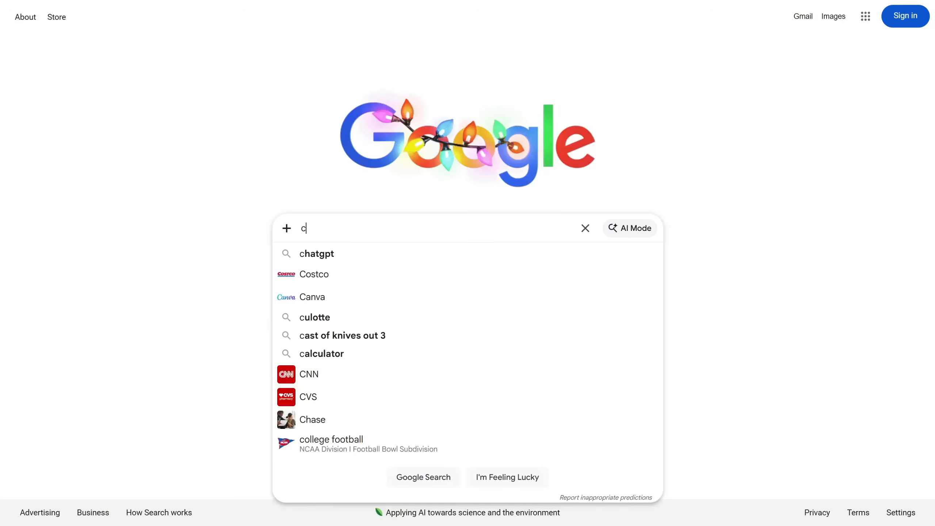
{"action": "type", "text": "apcut"}
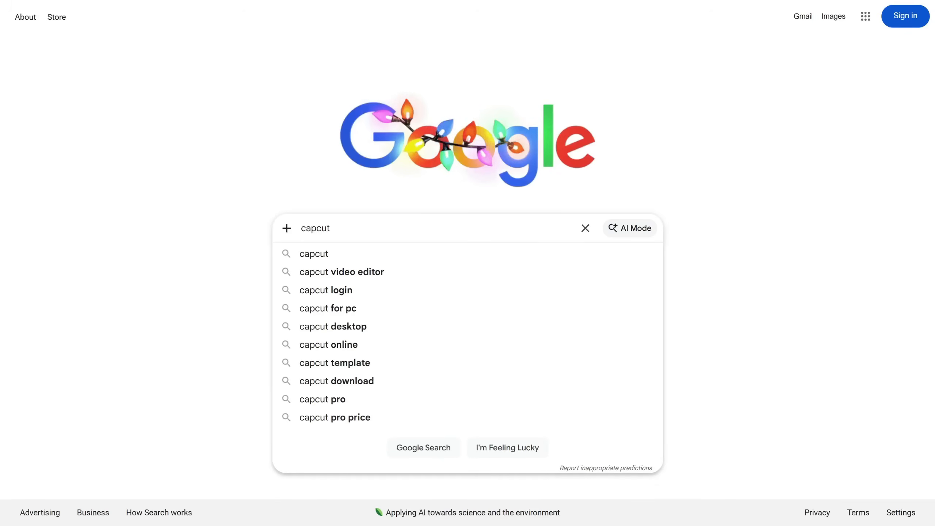
{"action": "key", "text": "Return"}
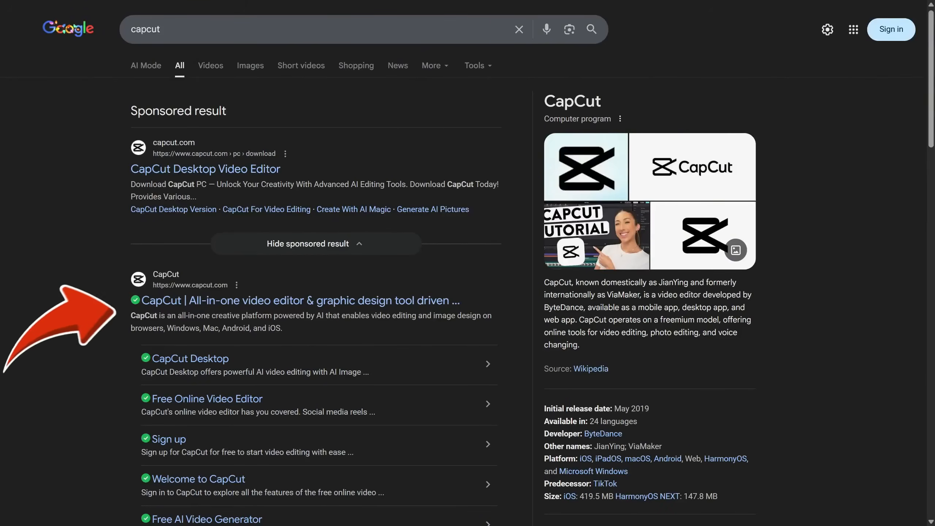
{"action": "left_click", "coordinate": [258, 301]}
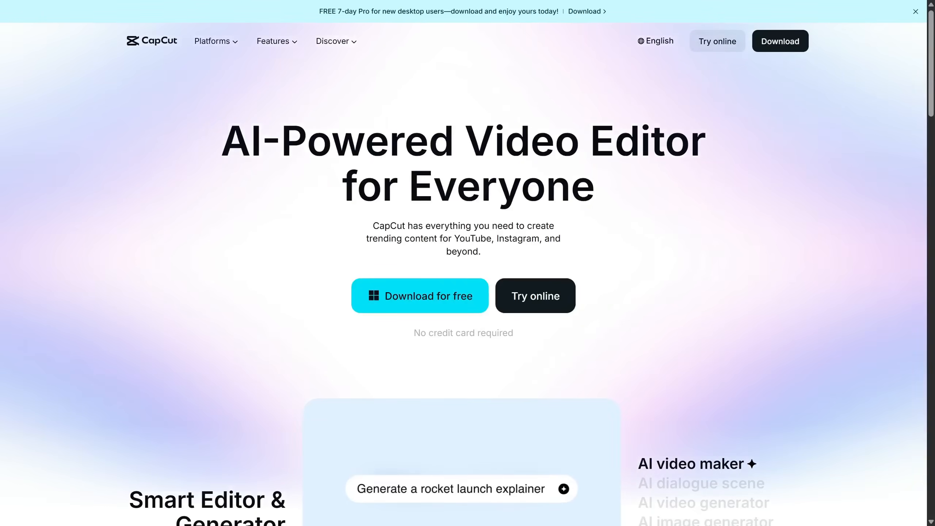
{"action": "scroll", "coordinate": [468, 263], "scroll_direction": "down", "scroll_amount": 7}
{"action": "scroll", "coordinate": [468, 263], "scroll_direction": "up", "scroll_amount": 7}
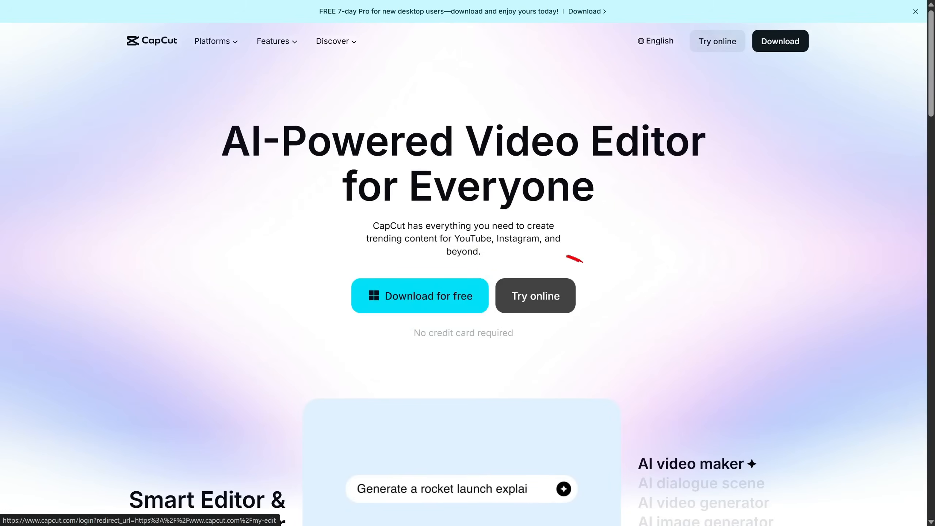
{"action": "left_click", "coordinate": [535, 296]}
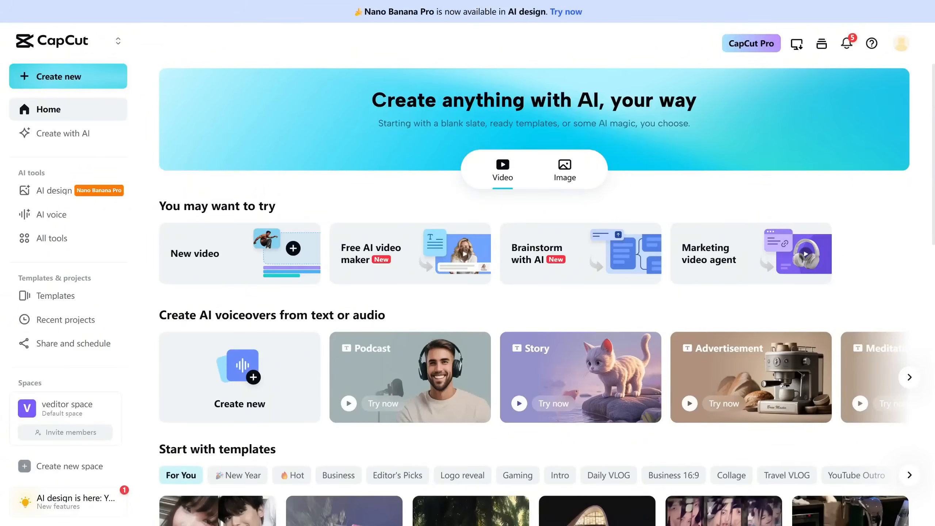
Browse the CapCut home page's AI voiceover examples, then go to the AI design tool.
{"action": "scroll", "coordinate": [534, 295], "scroll_direction": "down", "scroll_amount": 5}
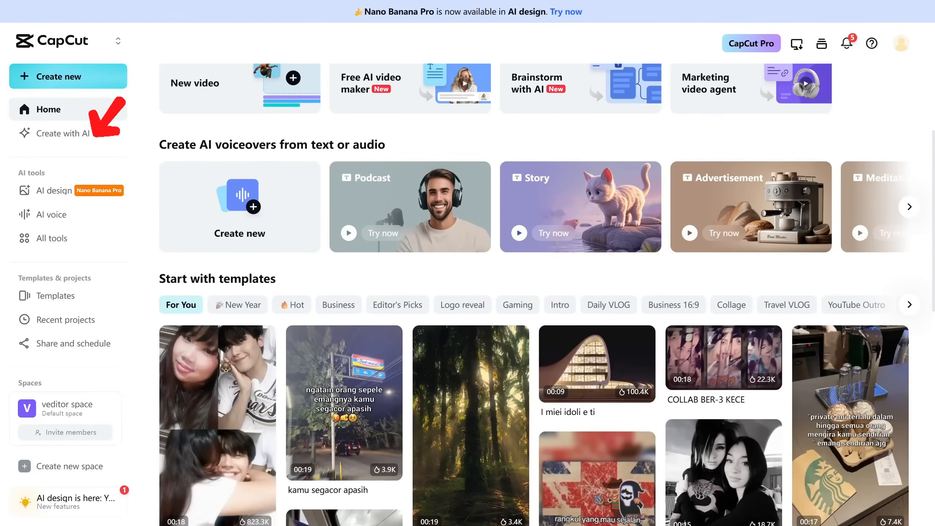
{"action": "left_click", "coordinate": [909, 207]}
{"action": "scroll", "coordinate": [534, 295], "scroll_direction": "down", "scroll_amount": 1}
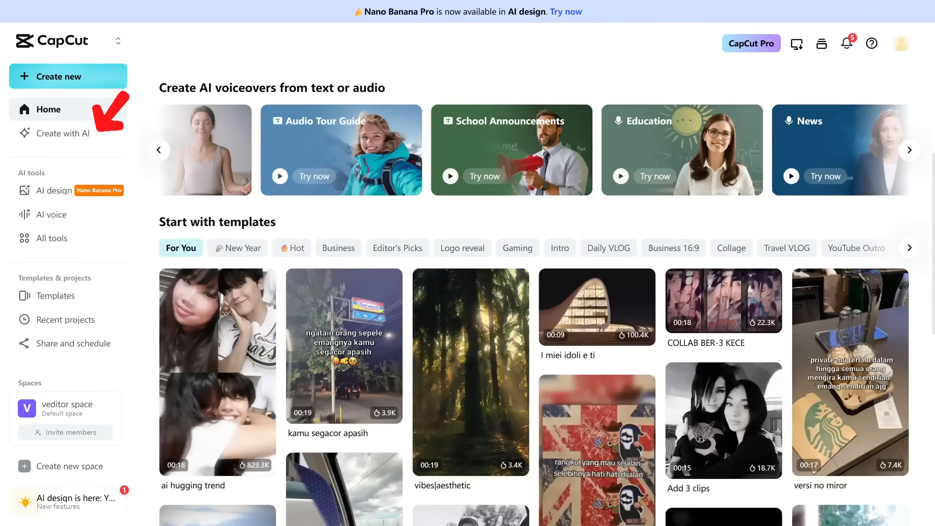
{"action": "scroll", "coordinate": [534, 295], "scroll_direction": "down", "scroll_amount": 10}
{"action": "scroll", "coordinate": [534, 294], "scroll_direction": "up", "scroll_amount": 6}
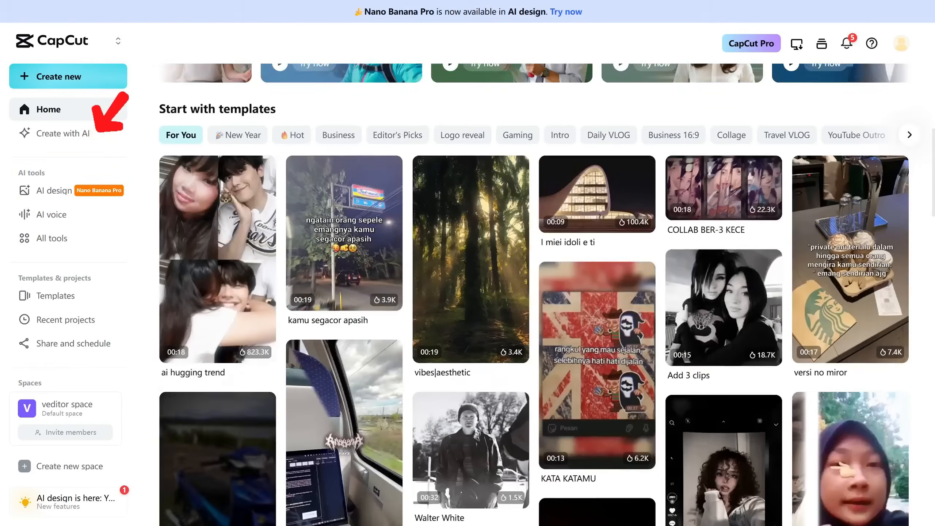
{"action": "scroll", "coordinate": [534, 294], "scroll_direction": "up", "scroll_amount": 10}
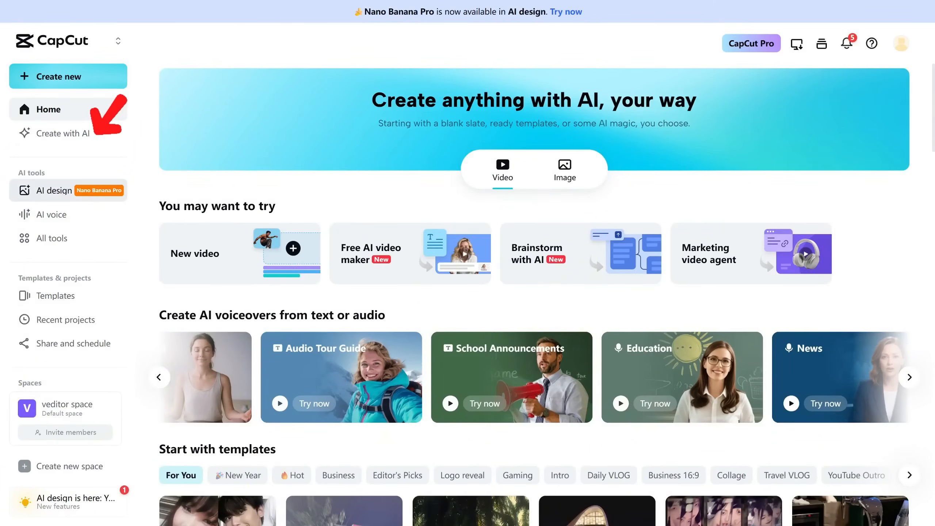
{"action": "left_click", "coordinate": [55, 190]}
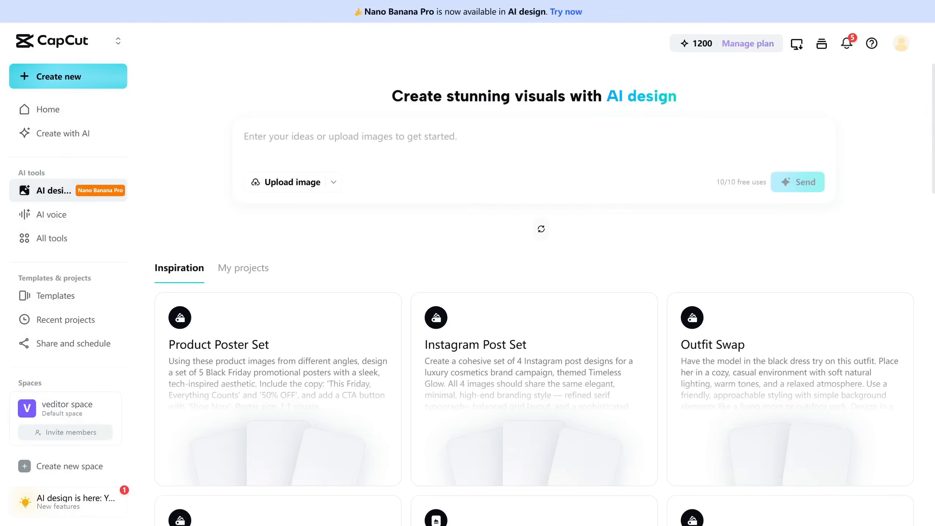
Scroll the Inspiration cards and bring up the Upload image choices: this device or space.
{"action": "scroll", "coordinate": [533, 295], "scroll_direction": "down", "scroll_amount": 15}
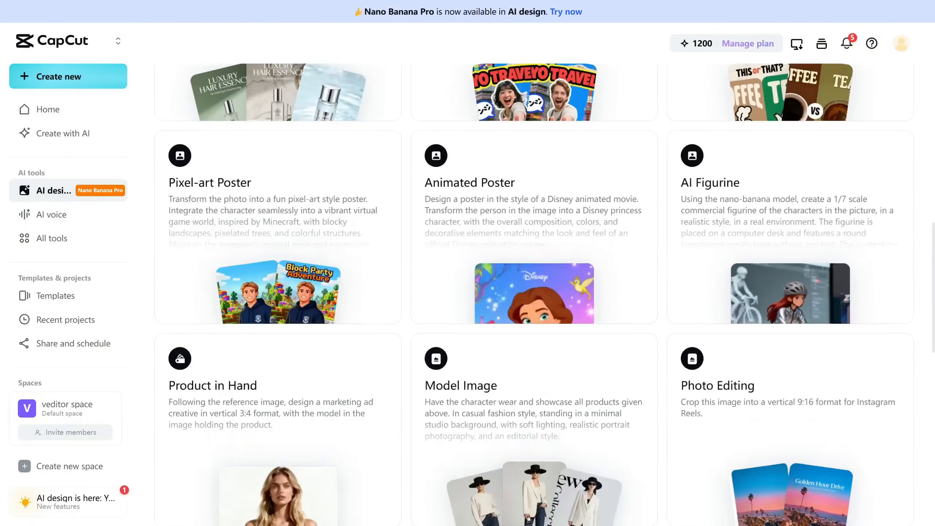
{"action": "scroll", "coordinate": [534, 295], "scroll_direction": "down", "scroll_amount": 5}
{"action": "scroll", "coordinate": [534, 295], "scroll_direction": "up", "scroll_amount": 15}
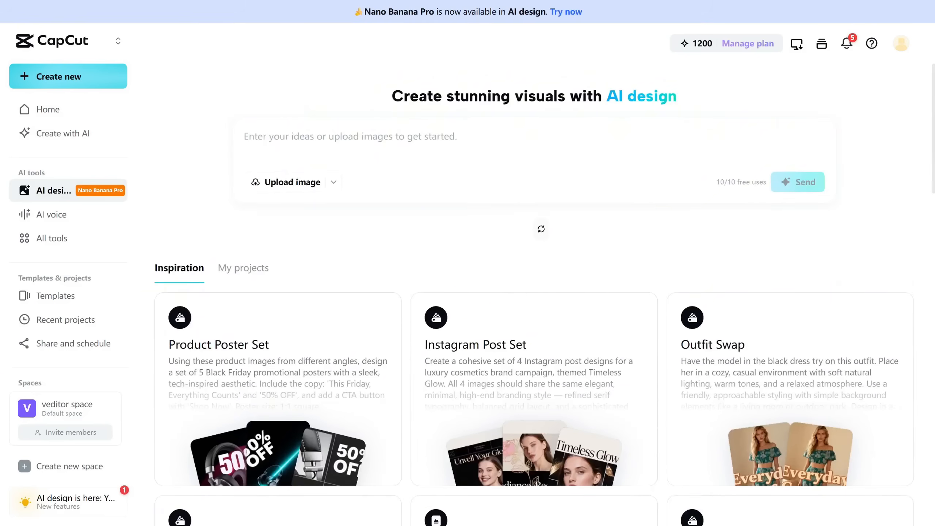
{"action": "mouse_move", "coordinate": [278, 389]}
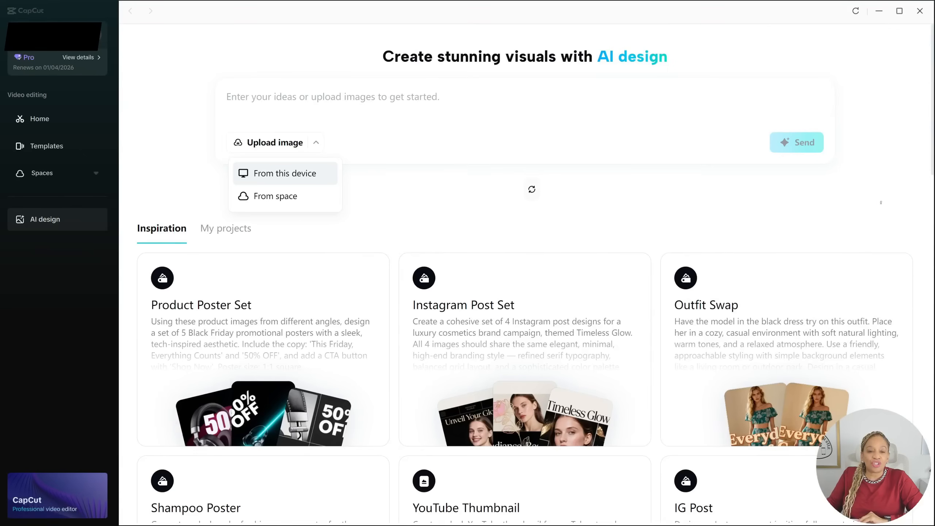
Close the upload choices and browse Inspiration templates like Instagram Post Set, returning to the top.
{"action": "left_click", "coordinate": [285, 174]}
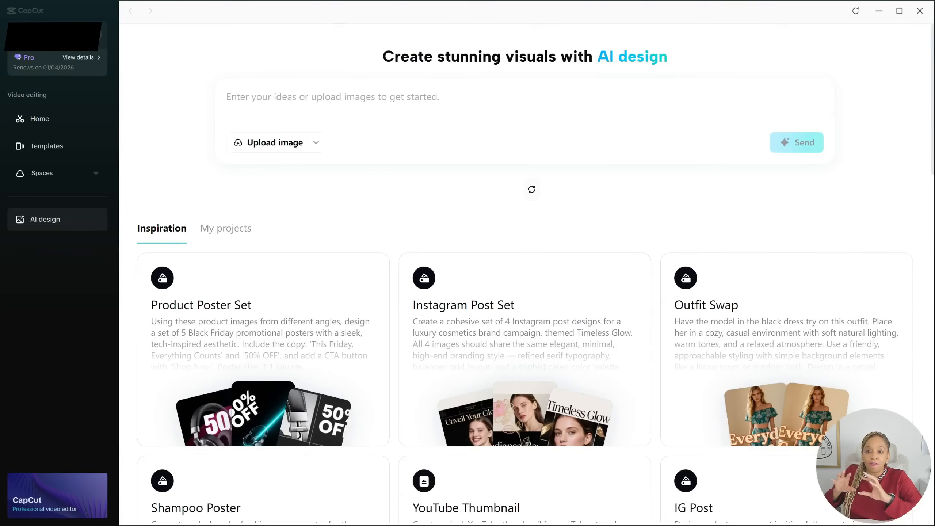
{"action": "scroll", "coordinate": [527, 273], "scroll_direction": "down", "scroll_amount": 4}
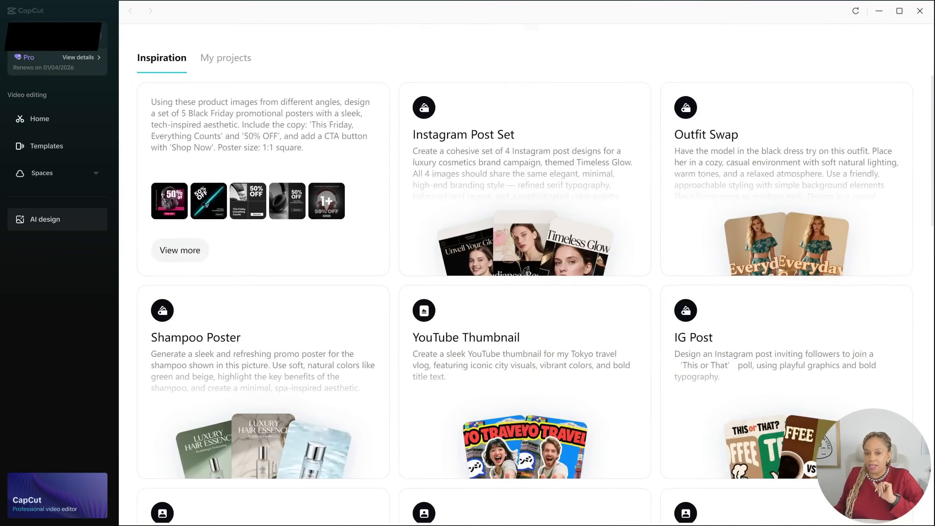
{"action": "scroll", "coordinate": [285, 174], "scroll_direction": "down", "scroll_amount": 1}
{"action": "scroll", "coordinate": [285, 174], "scroll_direction": "up", "scroll_amount": 1}
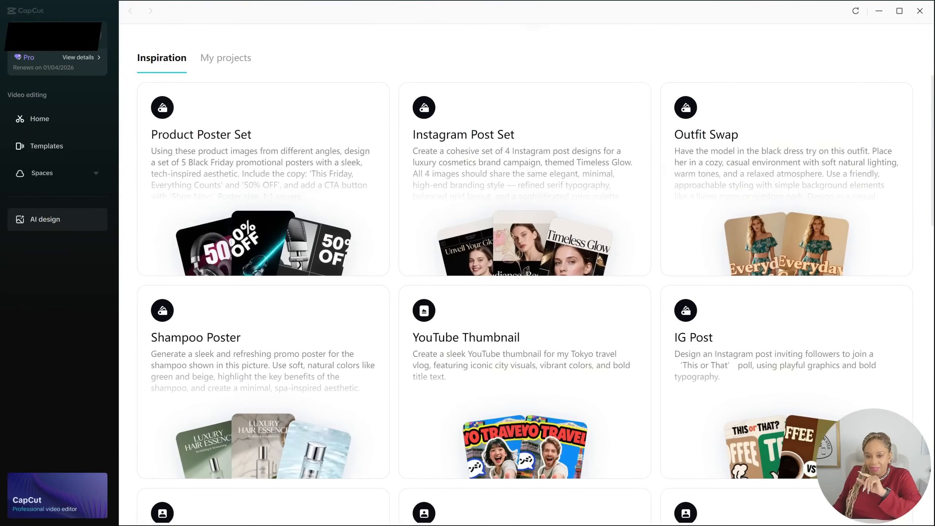
{"action": "scroll", "coordinate": [527, 272], "scroll_direction": "down", "scroll_amount": 5}
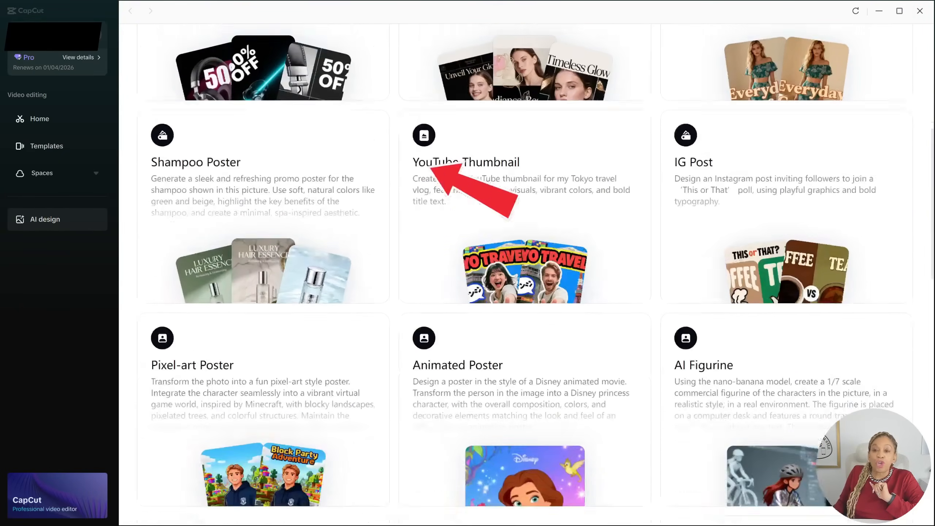
{"action": "scroll", "coordinate": [527, 272], "scroll_direction": "down", "scroll_amount": 1}
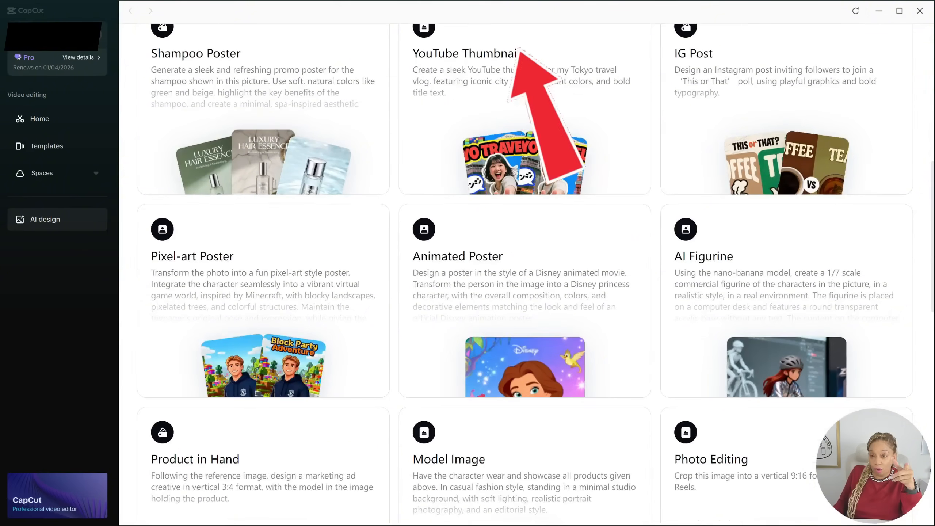
{"action": "scroll", "coordinate": [526, 272], "scroll_direction": "down", "scroll_amount": 1}
{"action": "scroll", "coordinate": [527, 273], "scroll_direction": "down", "scroll_amount": 1}
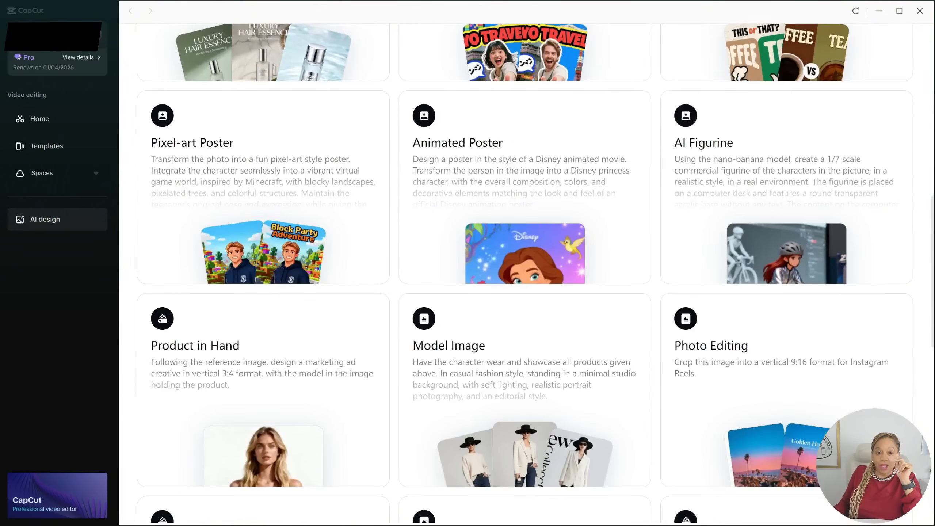
{"action": "scroll", "coordinate": [526, 272], "scroll_direction": "down", "scroll_amount": 5}
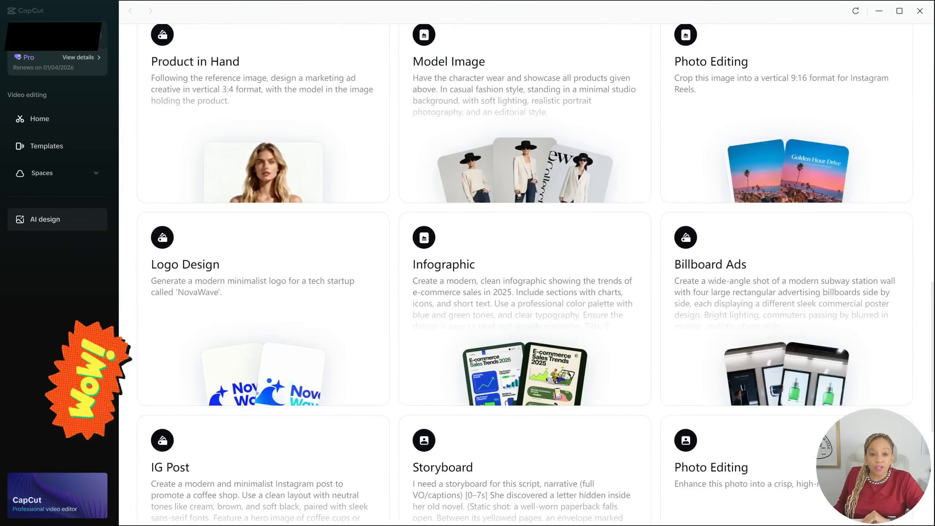
{"action": "scroll", "coordinate": [527, 273], "scroll_direction": "down", "scroll_amount": 4}
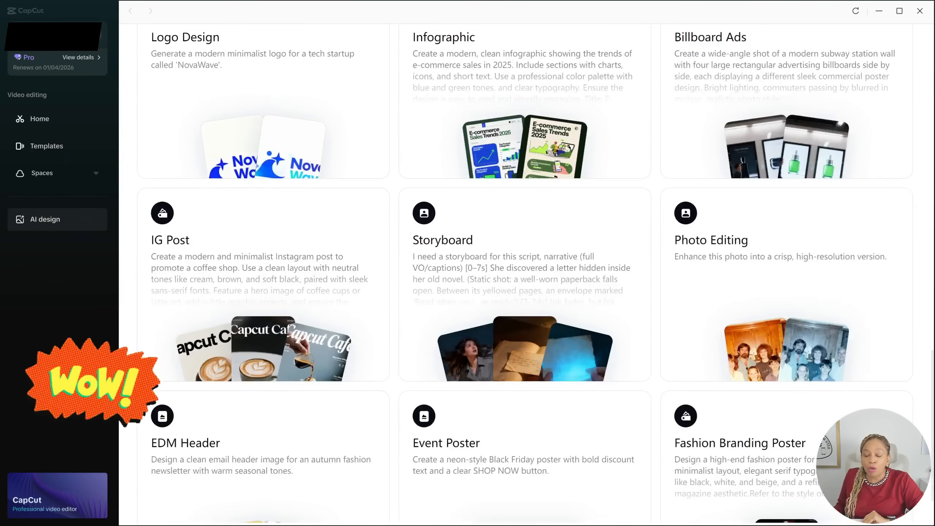
{"action": "scroll", "coordinate": [526, 272], "scroll_direction": "down", "scroll_amount": 1}
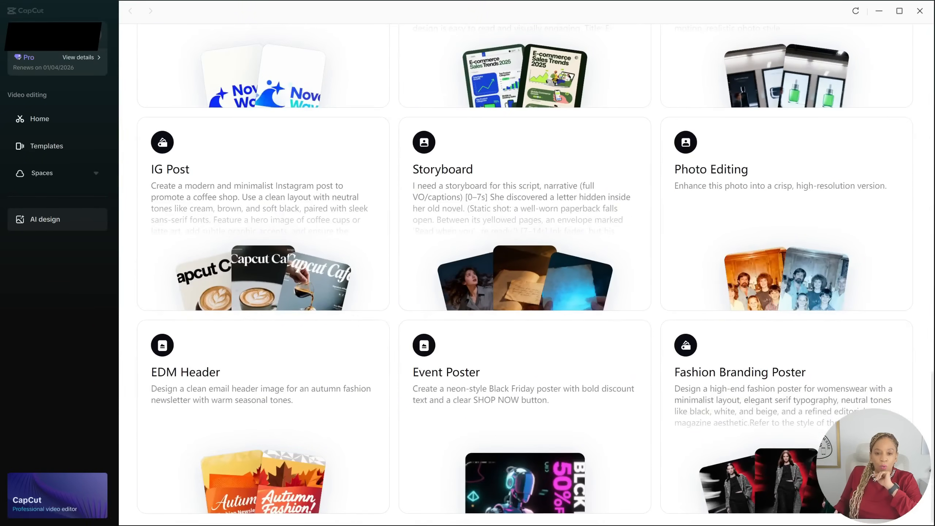
{"action": "scroll", "coordinate": [526, 273], "scroll_direction": "up", "scroll_amount": 6}
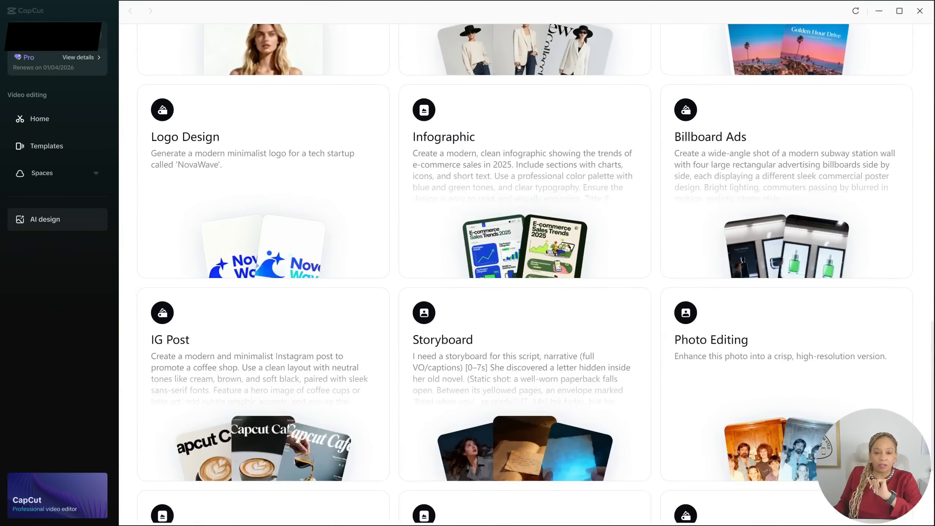
{"action": "scroll", "coordinate": [258, 405], "scroll_direction": "up", "scroll_amount": 7}
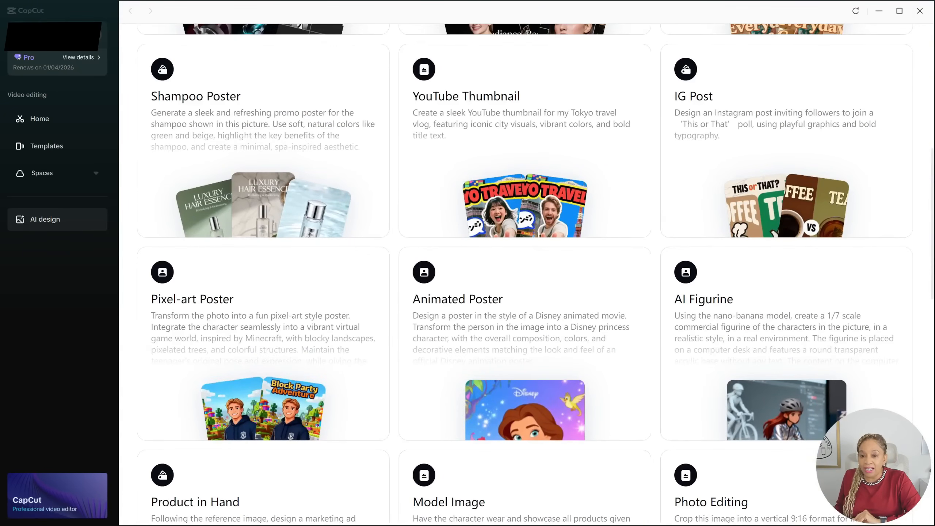
{"action": "scroll", "coordinate": [526, 272], "scroll_direction": "up", "scroll_amount": 7}
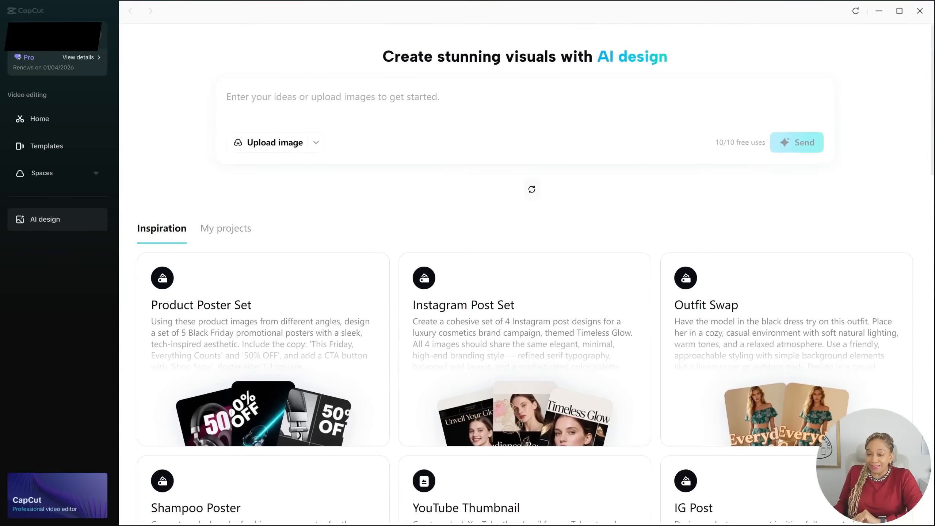
Generate the Hustle Fuel coffee poster from a coffee bag photo and prompt, then rate it thumbs-up.
{"action": "left_click", "coordinate": [316, 142]}
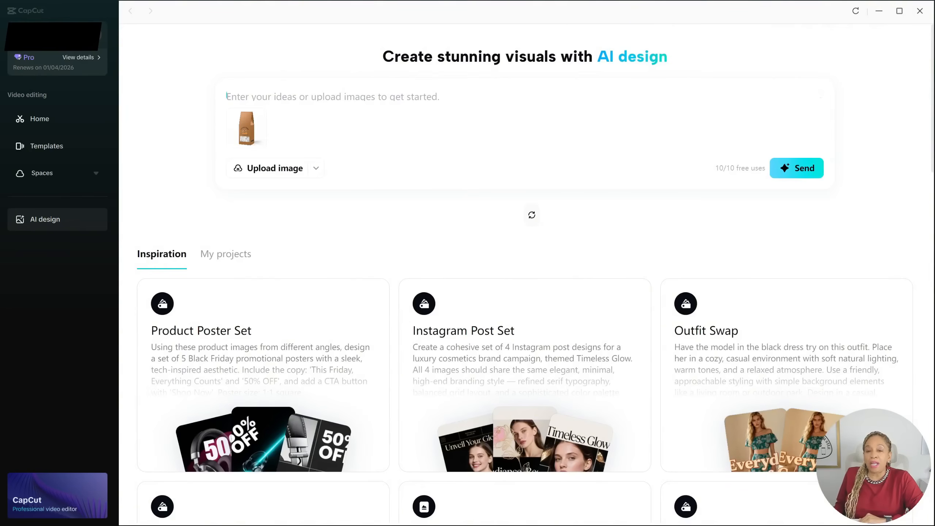
{"action": "type", "text": "Create a bold promotional poster for my ‘Inside Your Hustle’ medium roast coffee blend. Use warm browns and gold, include a steaming coffee cup, and add clear text: ‘New Blend – Hustle Fuel for Busy Entrepreneurs.’ Make it vertical for social media"}
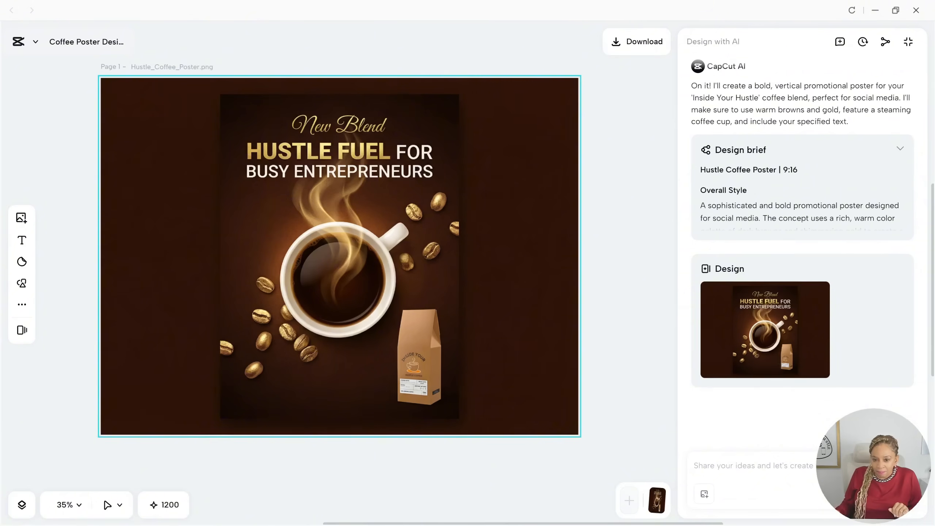
{"action": "left_click", "coordinate": [901, 148]}
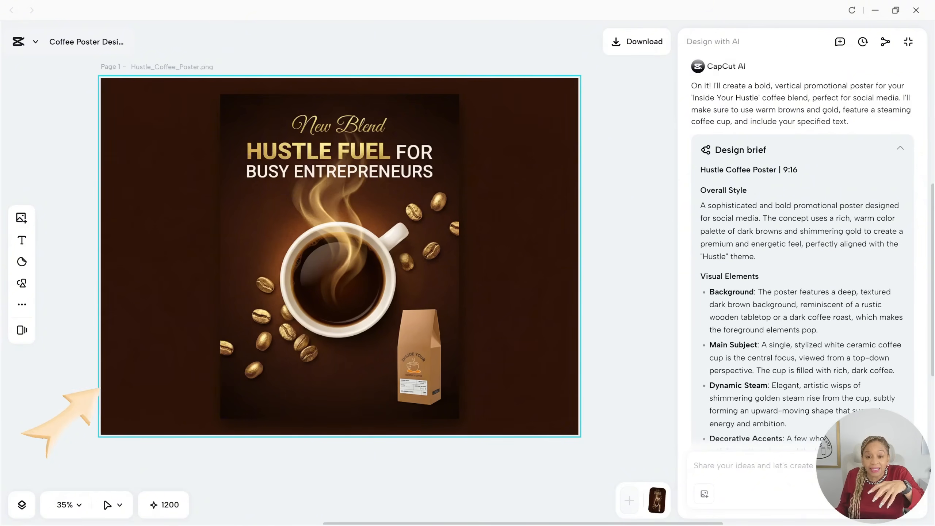
{"action": "scroll", "coordinate": [803, 258], "scroll_direction": "down", "scroll_amount": 4}
{"action": "scroll", "coordinate": [803, 258], "scroll_direction": "down", "scroll_amount": 6}
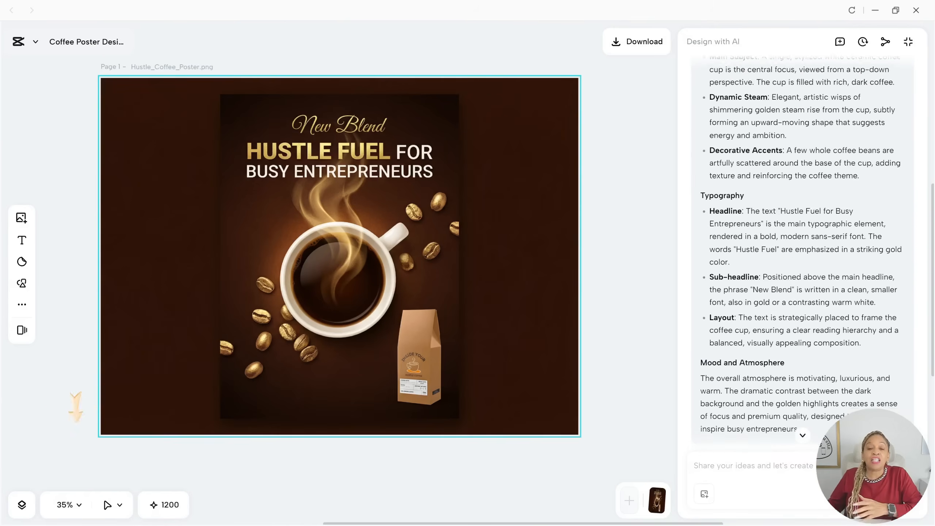
{"action": "scroll", "coordinate": [803, 258], "scroll_direction": "down", "scroll_amount": 3}
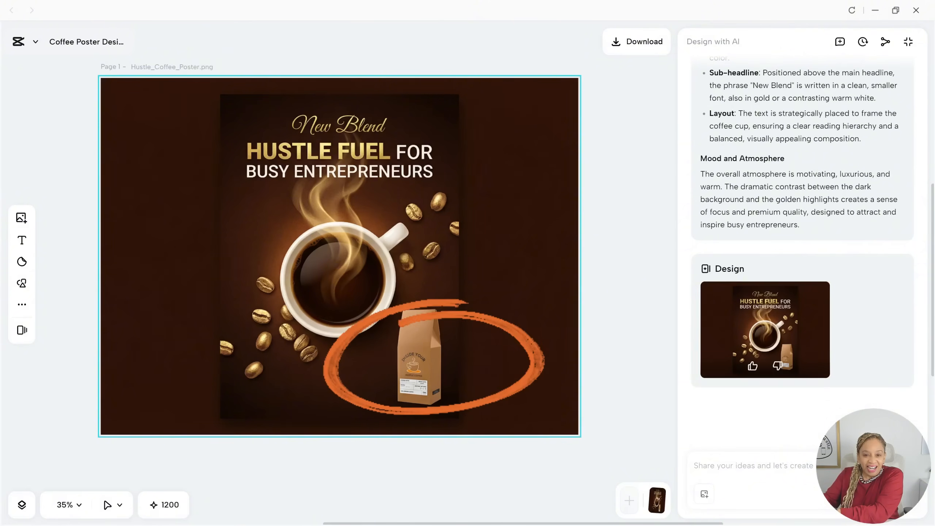
{"action": "left_click", "coordinate": [753, 366]}
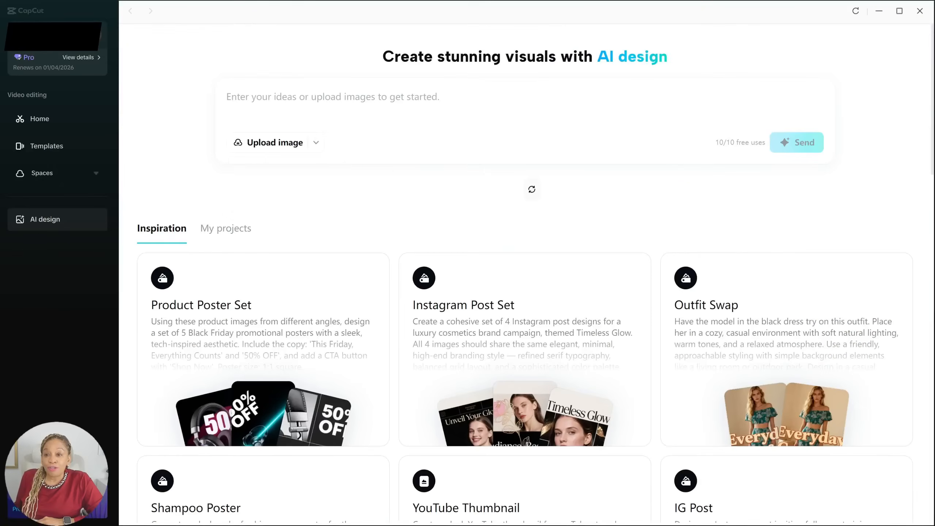
Upload the coffee poster image and request English, Spanish and French translated versions.
{"action": "left_click", "coordinate": [316, 142]}
{"action": "left_click", "coordinate": [272, 174]}
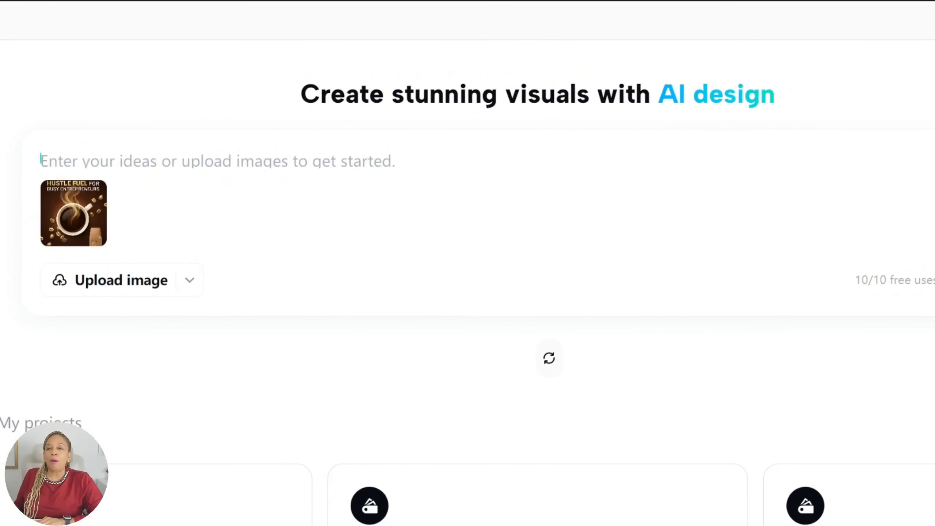
{"action": "type", "text": "Create three versions of this poster in English, Spanish, and French. Keep the same layout and coffee branding, but translate the main headline and call-to-action"}
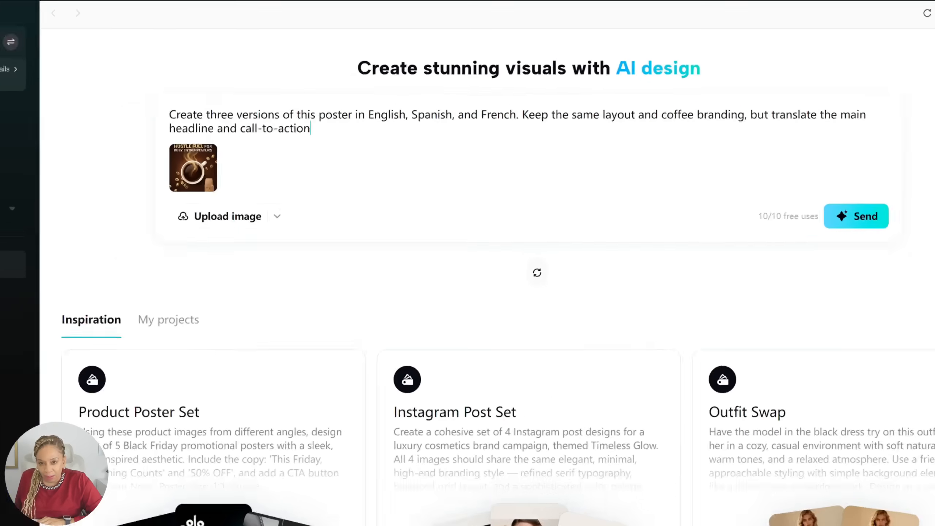
{"action": "type", "text": "."}
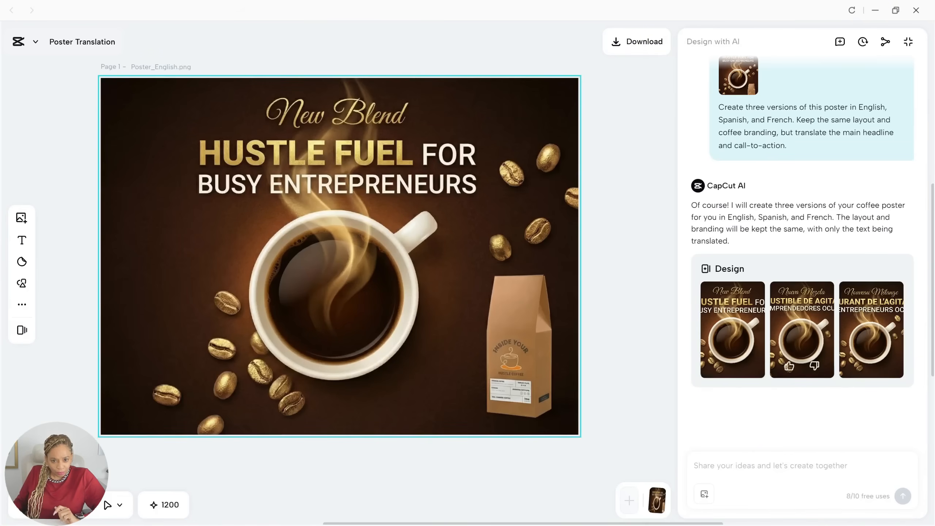
Switch between the Spanish, French and English poster versions to compare them.
{"action": "left_click", "coordinate": [802, 330]}
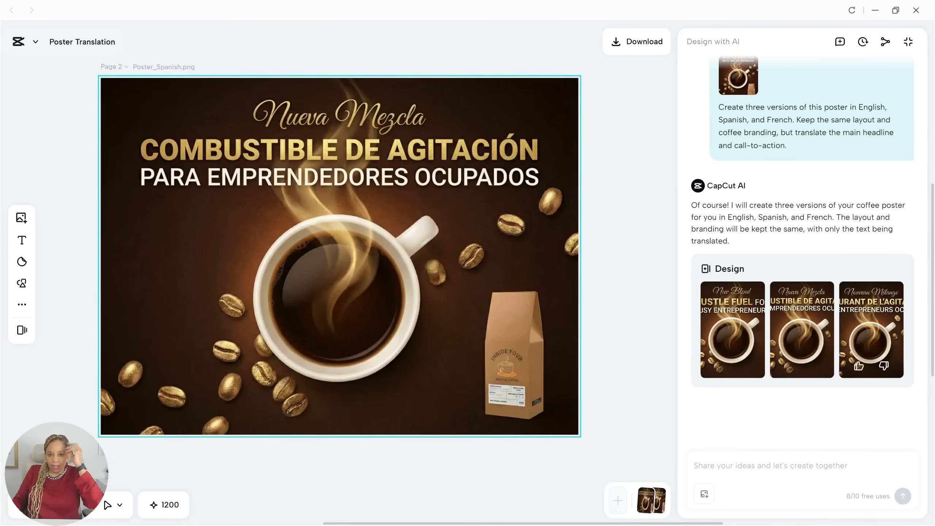
{"action": "left_click", "coordinate": [872, 330]}
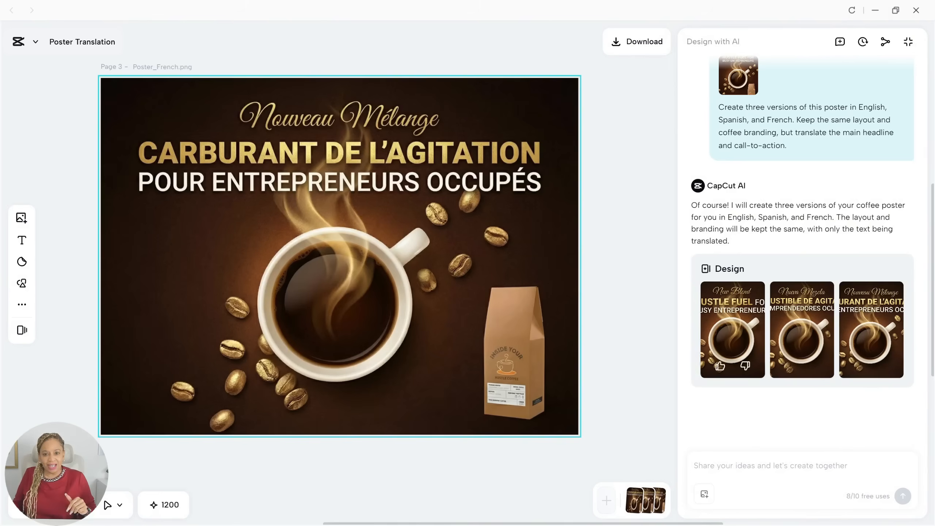
{"action": "left_click", "coordinate": [733, 330]}
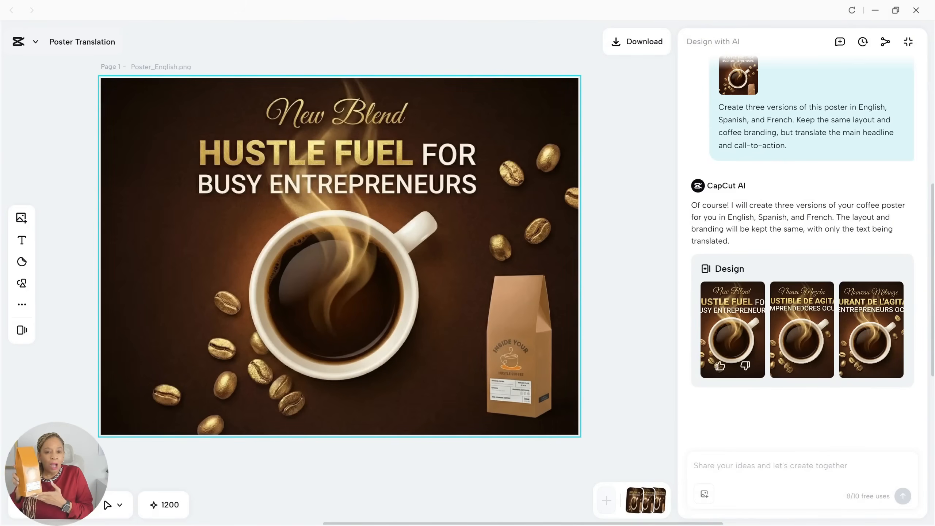
{"action": "left_click", "coordinate": [802, 329]}
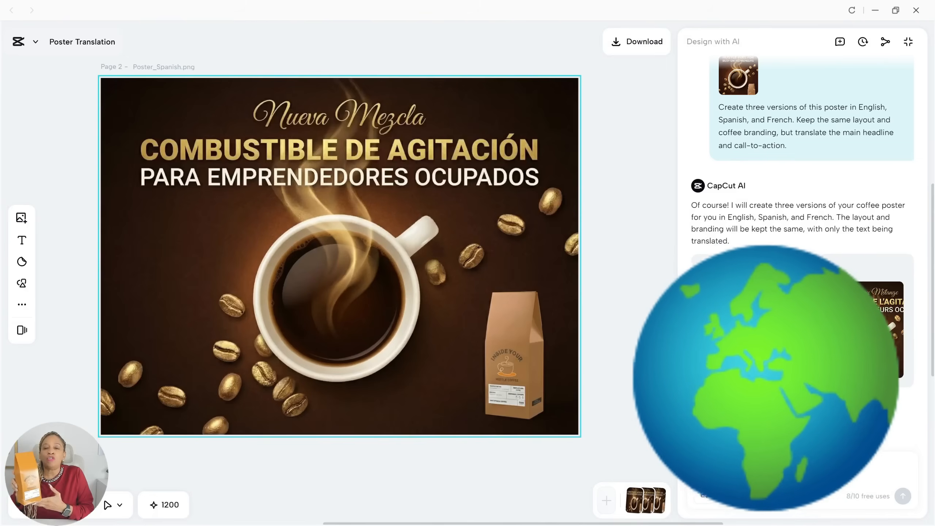
{"action": "left_click", "coordinate": [871, 329]}
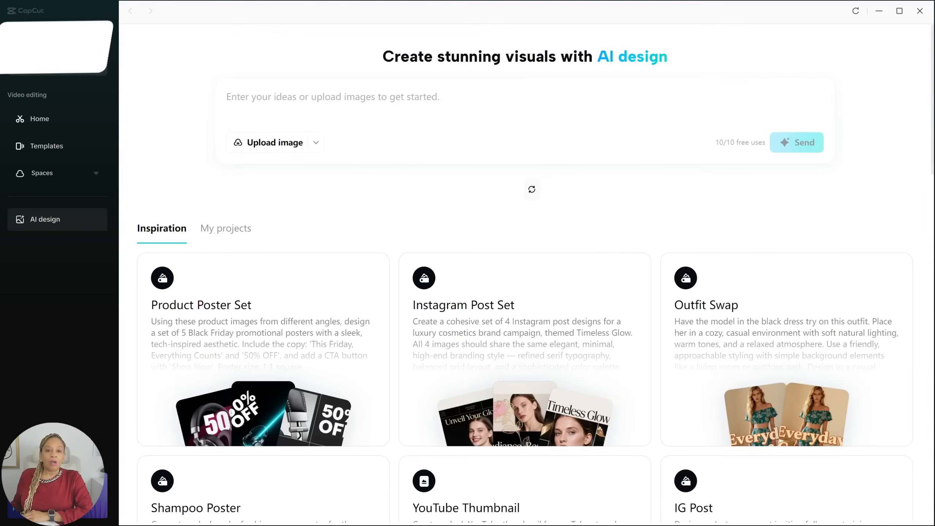
Request Inside Your Hustle logo variations, answering the palette question with 'black, white, and cream'.
{"action": "type", "text": "Generate four modern logo variations for ‘Inside Your Hustle.’ Clean, professional, and bold — one on a grey background, one on black, one circular badge version, and one in my brand color palette"}
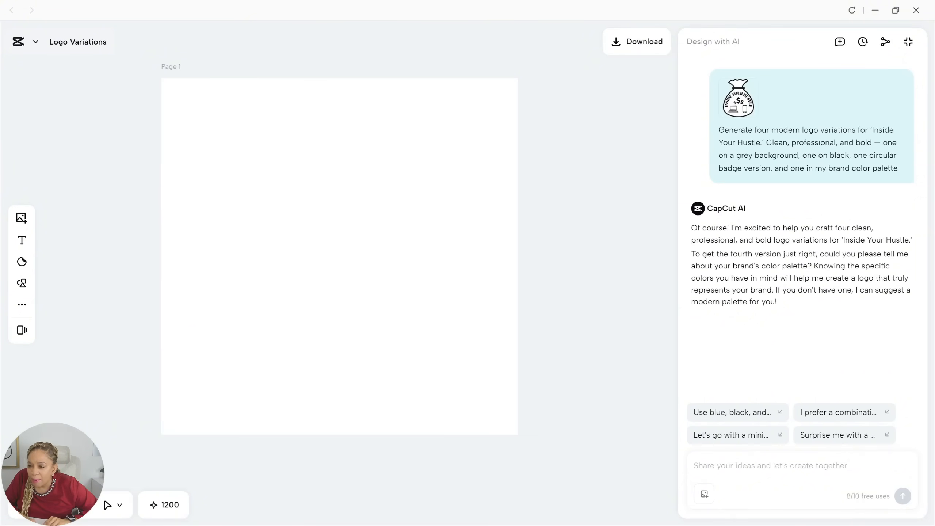
{"action": "left_click", "coordinate": [770, 466]}
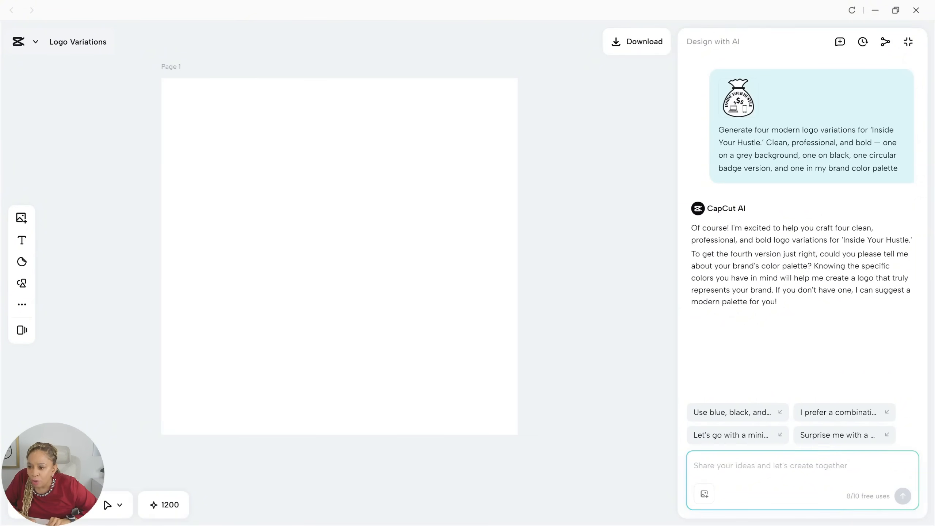
{"action": "type", "text": "black, white, and cream"}
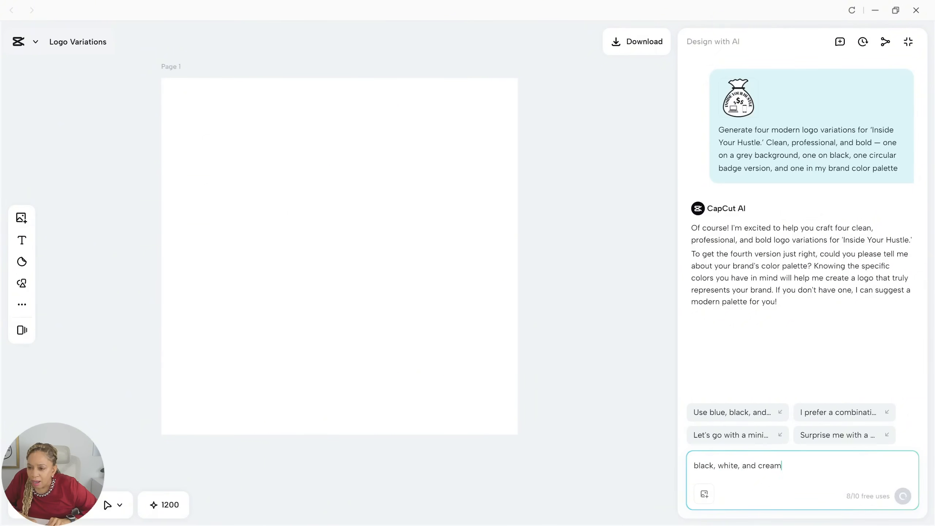
{"action": "key", "text": "Return"}
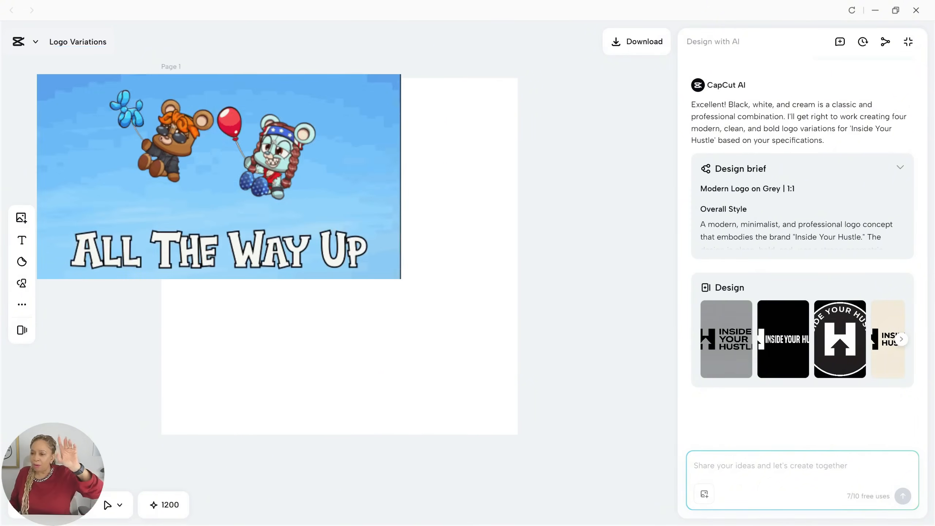
View the grey, black, circular badge and cream logo designs in turn.
{"action": "left_click", "coordinate": [726, 339]}
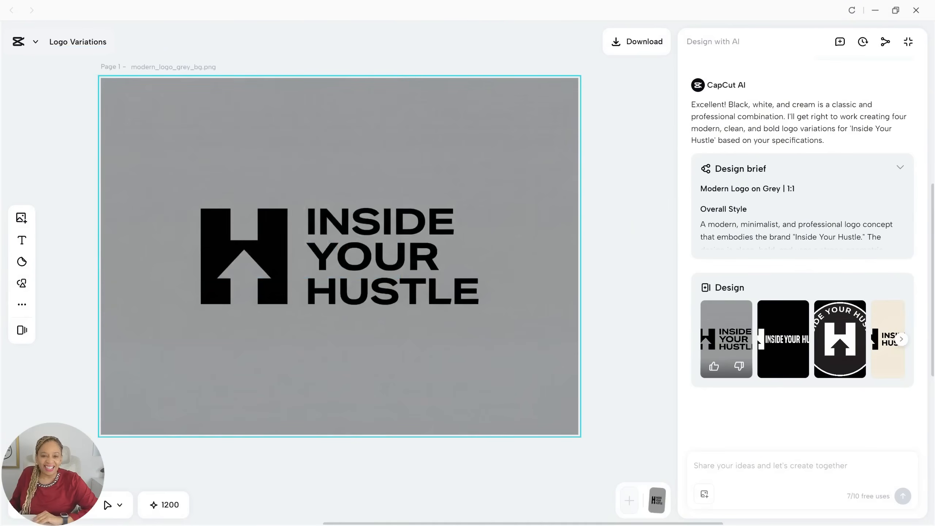
{"action": "left_click", "coordinate": [784, 339]}
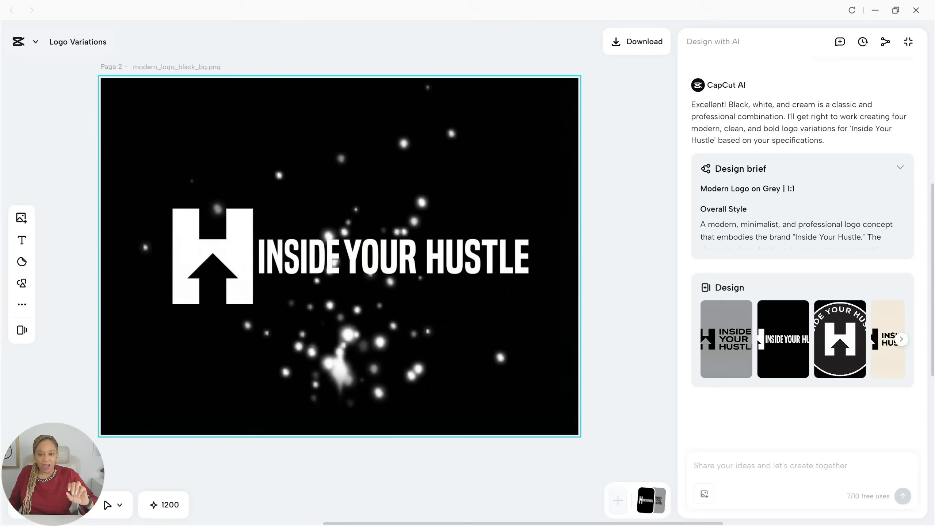
{"action": "left_click", "coordinate": [840, 339]}
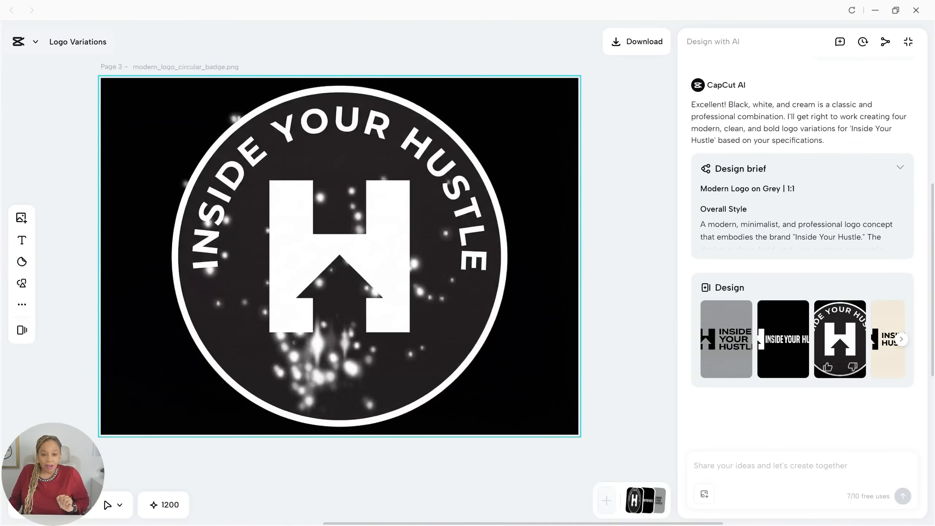
{"action": "left_click", "coordinate": [885, 339]}
{"action": "left_click", "coordinate": [901, 340]}
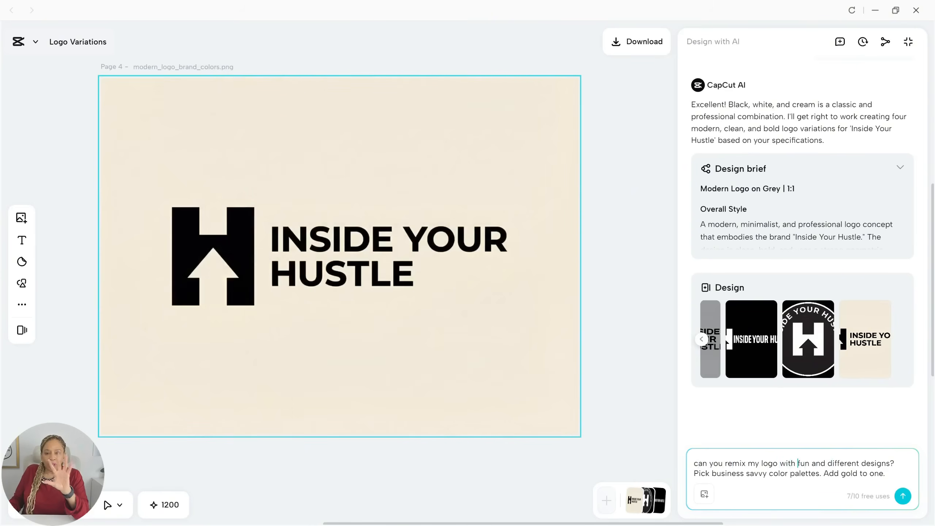
Insert 'multiple' into the remix prompt and send it, asking for business-savvy palettes including gold.
{"action": "left_click", "coordinate": [798, 464]}
{"action": "type", "text": "multiple"}
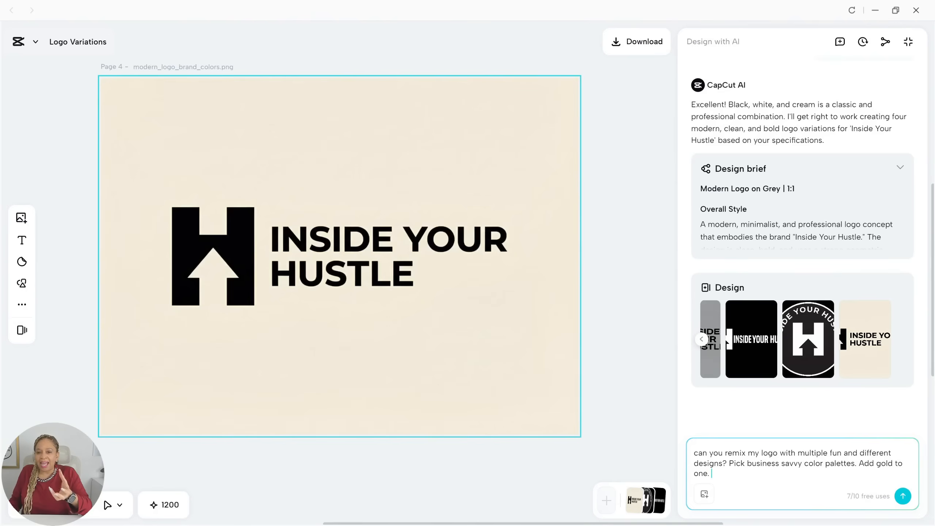
{"action": "key", "text": "Return"}
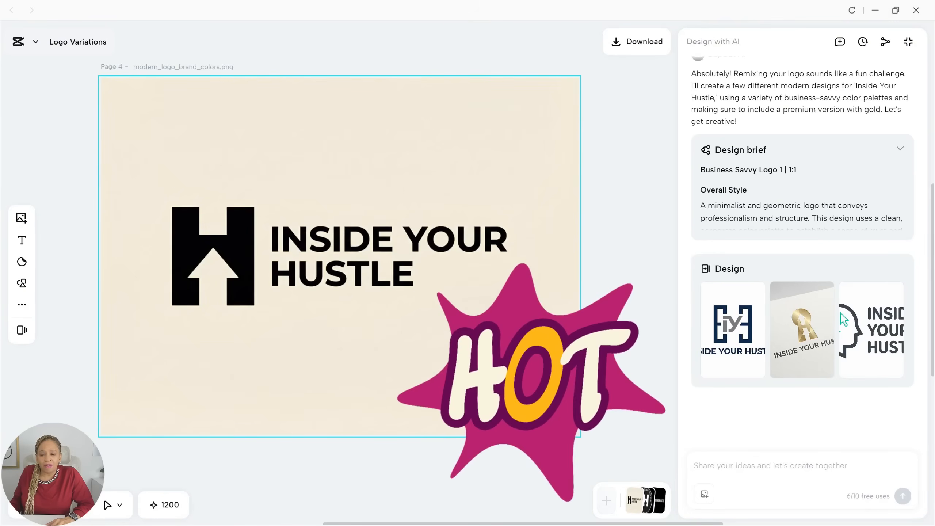
Review the iY monogram, gold accent and head-outline logos, then request 'can you make 3 more?'.
{"action": "left_click", "coordinate": [733, 330]}
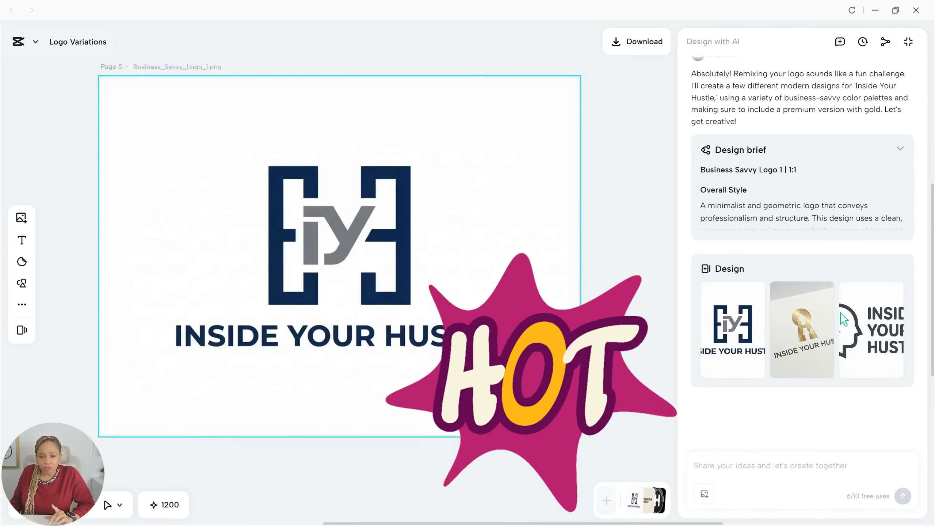
{"action": "left_click", "coordinate": [802, 329]}
{"action": "left_click", "coordinate": [844, 320]}
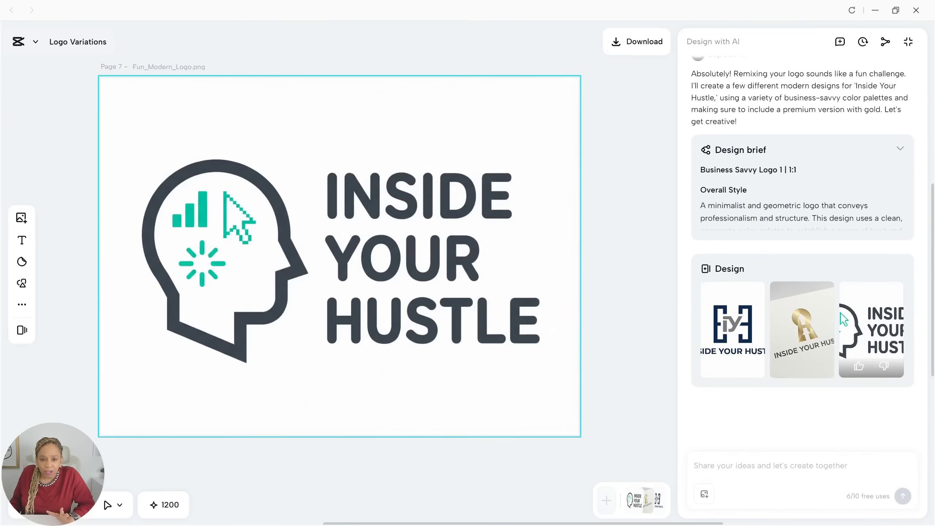
{"action": "left_click", "coordinate": [803, 330]}
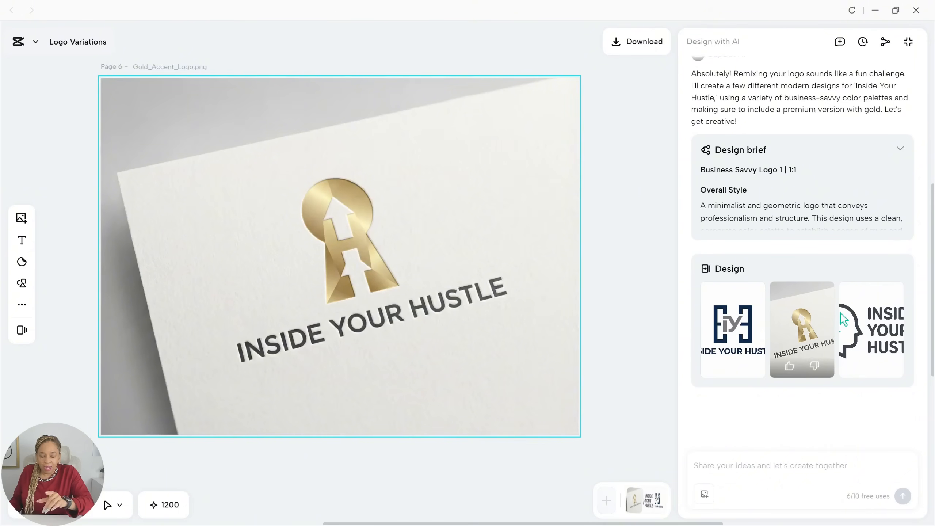
{"action": "type", "text": "can you make 3 more?"}
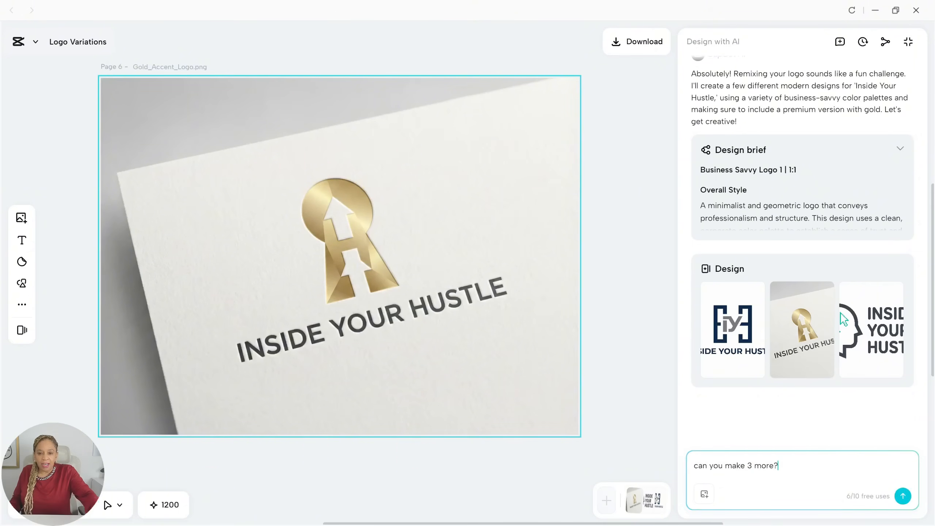
{"action": "key", "text": "Return"}
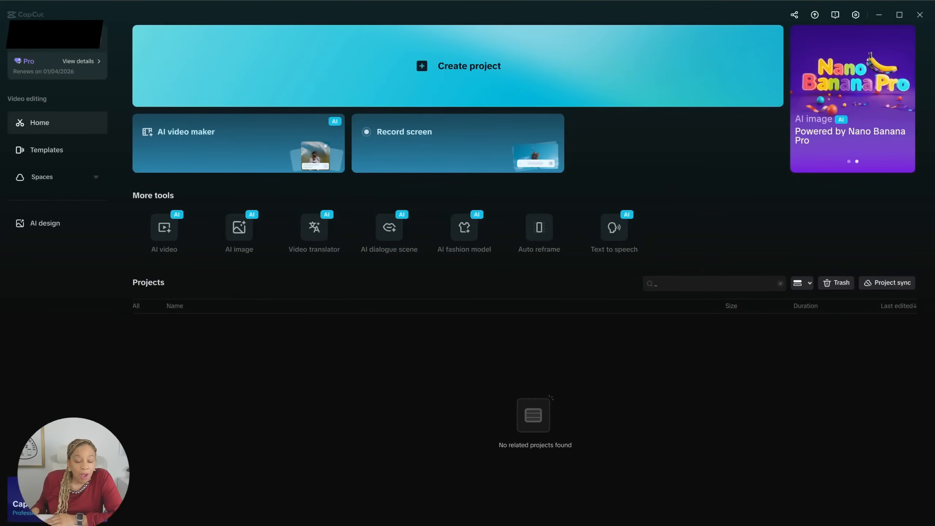
Generate a 5-second 3:4 subtle 3D parallax video of the Hustle Fuel poster and play it.
{"action": "mouse_move", "coordinate": [164, 227]}
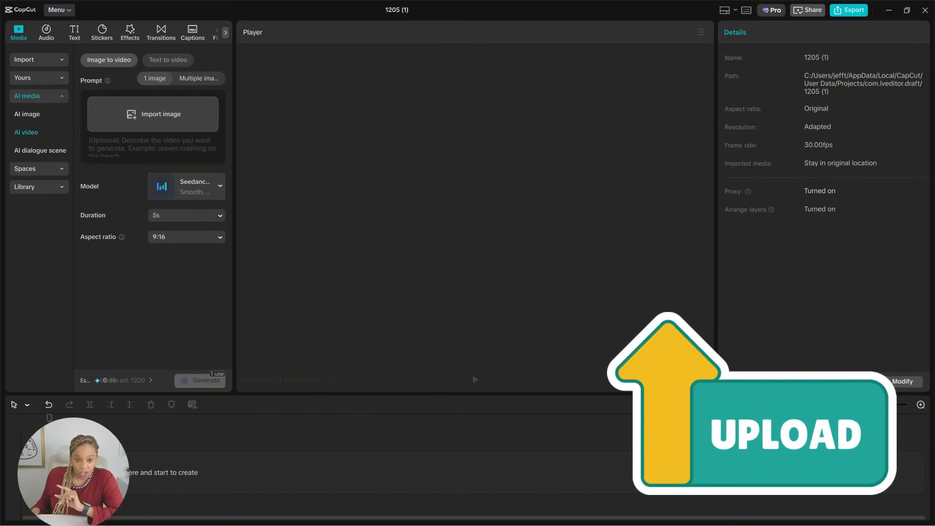
{"action": "left_click", "coordinate": [148, 147]}
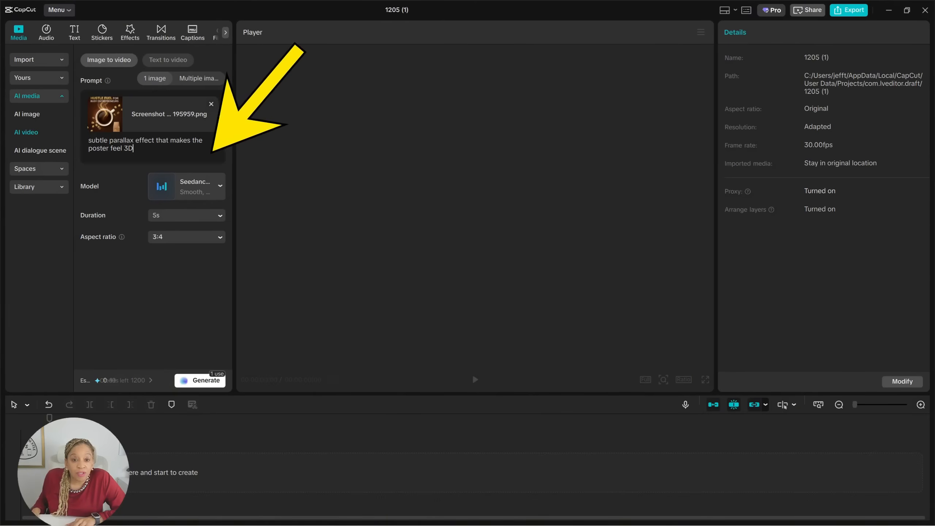
{"action": "left_click", "coordinate": [200, 380]}
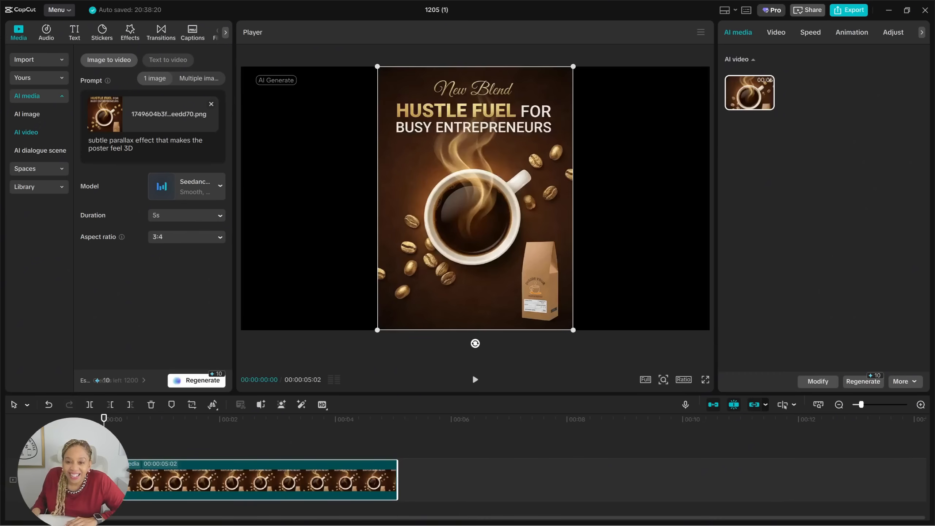
{"action": "key", "text": "space"}
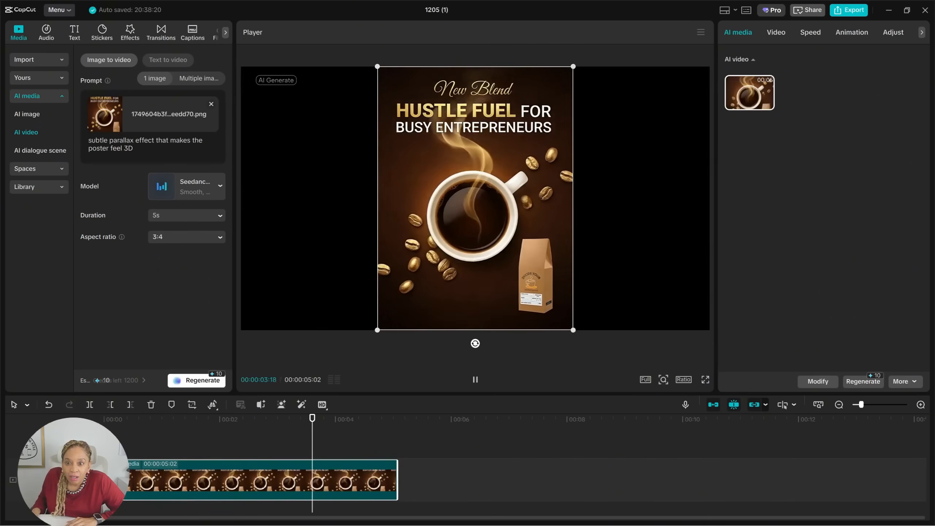